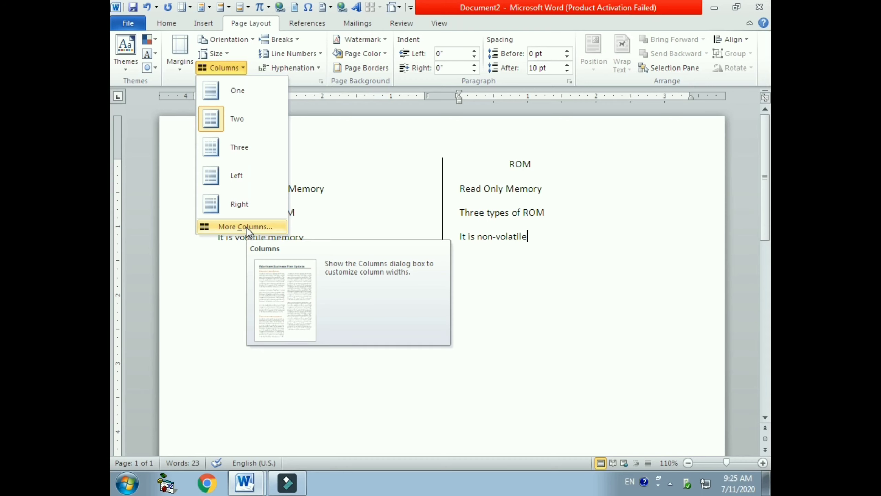
Step: Change the layout back to one column, applied from this point forward
click(246, 226)
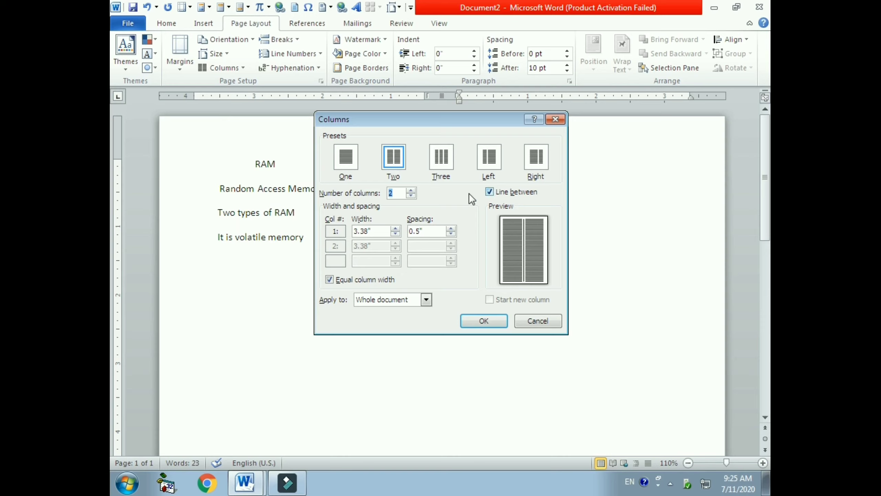
click(344, 161)
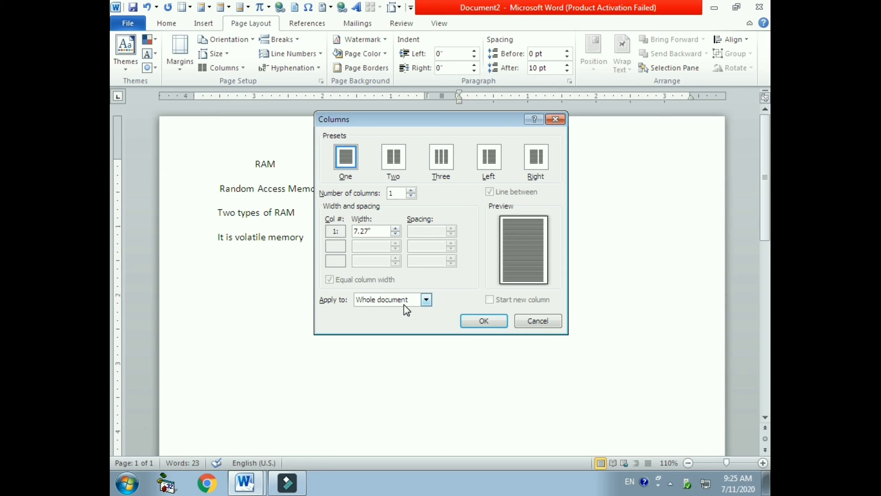
click(425, 300)
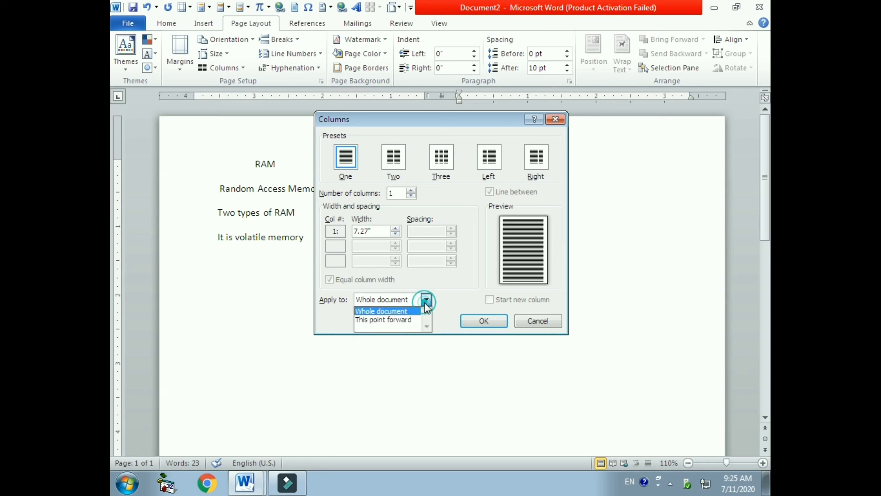
click(408, 320)
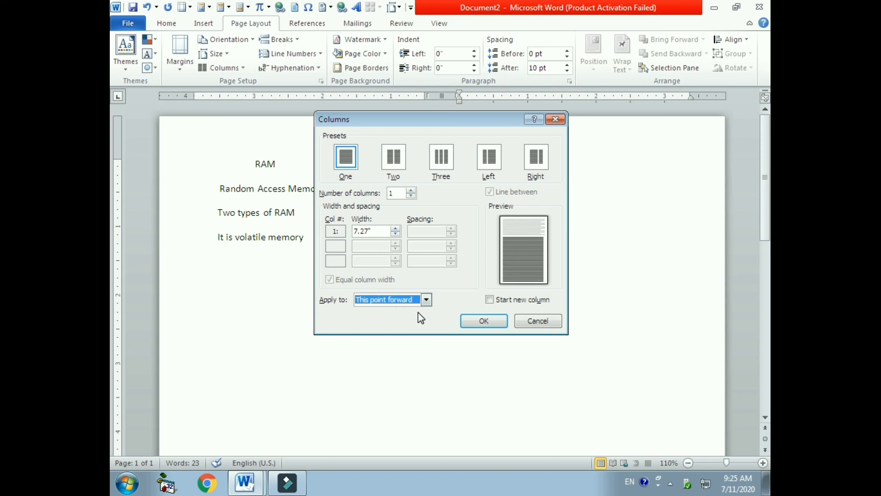
click(484, 320)
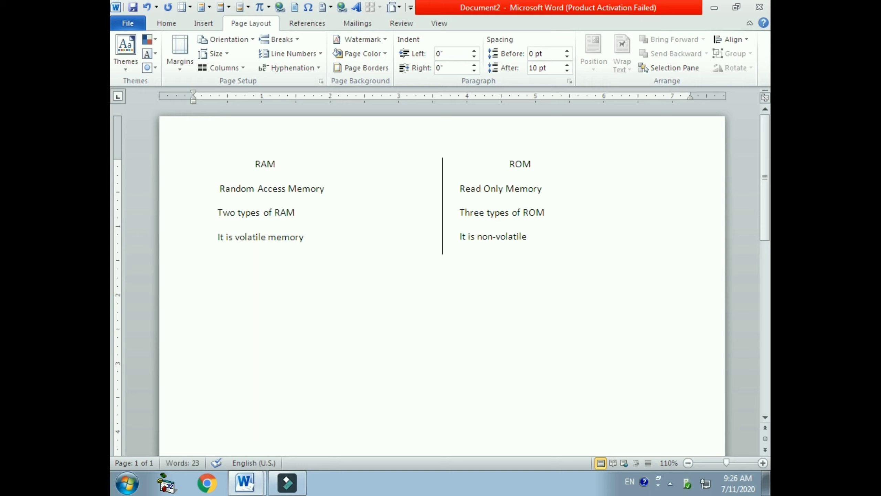
Step: Type the line KHATRA YOUTH COMPUTER TRAINING CENTRE below the two columns
text(KHATRA YOUTH)
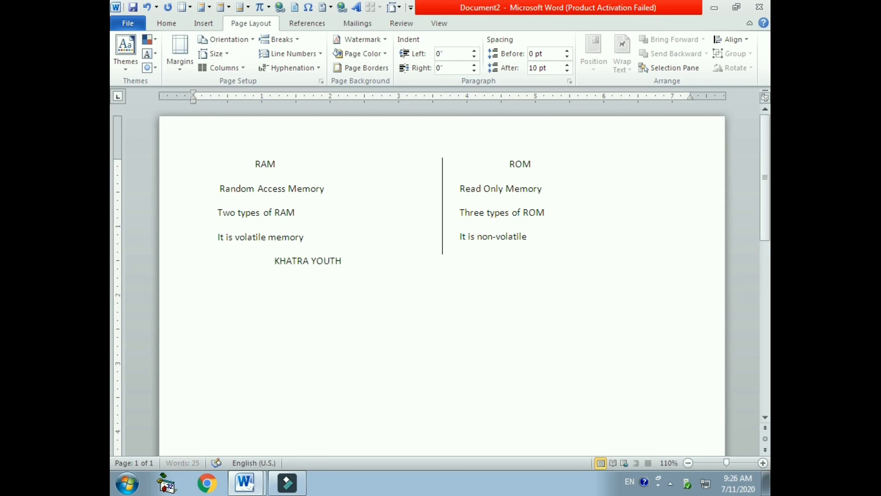
text( COMPUTER TRAINING)
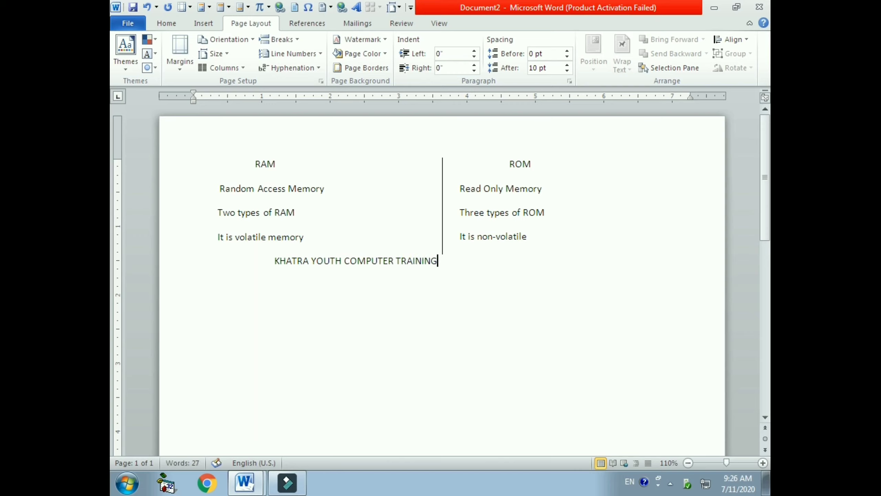
text( CENTRE)
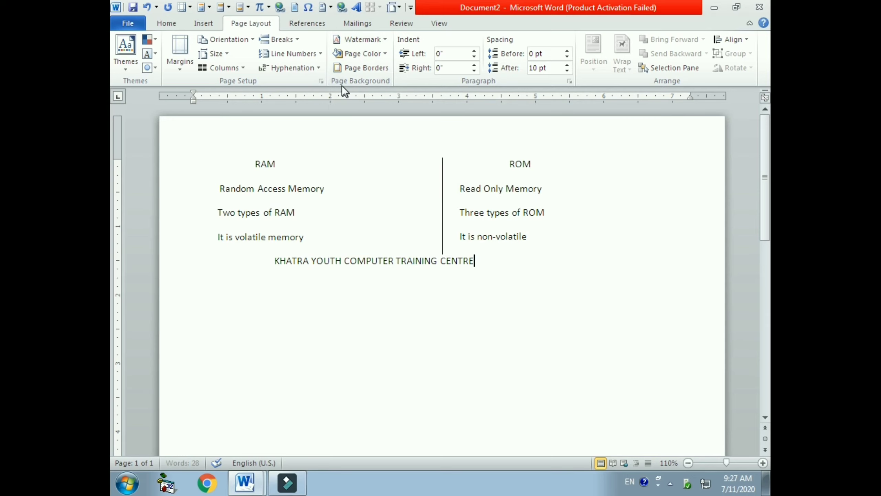
Step: Create a custom text watermark and replace its text with KHATRA YOUTH COMPUTER
click(379, 37)
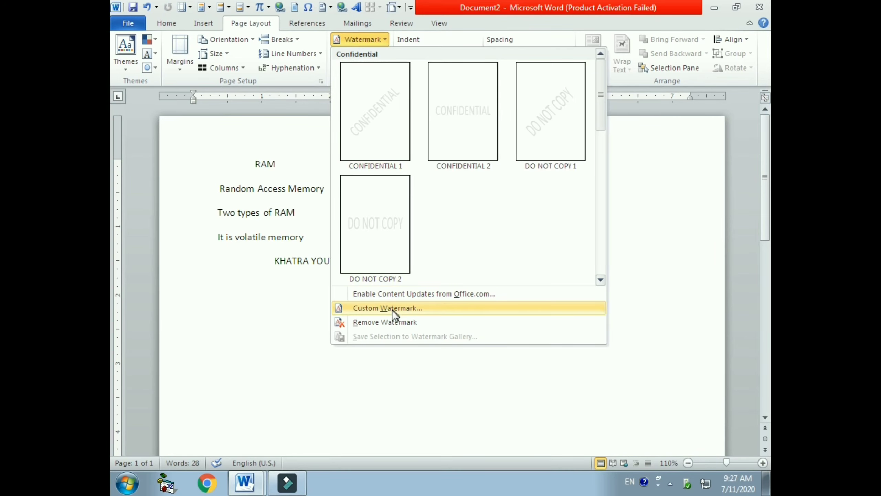
click(393, 308)
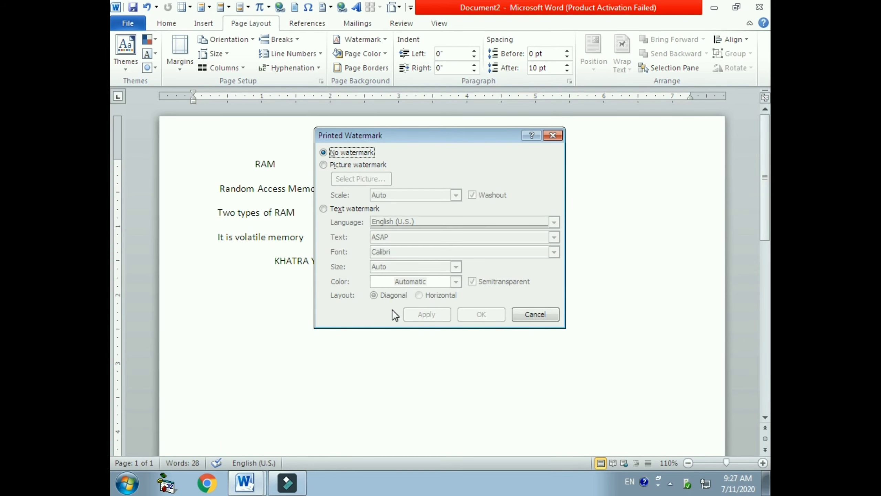
click(324, 209)
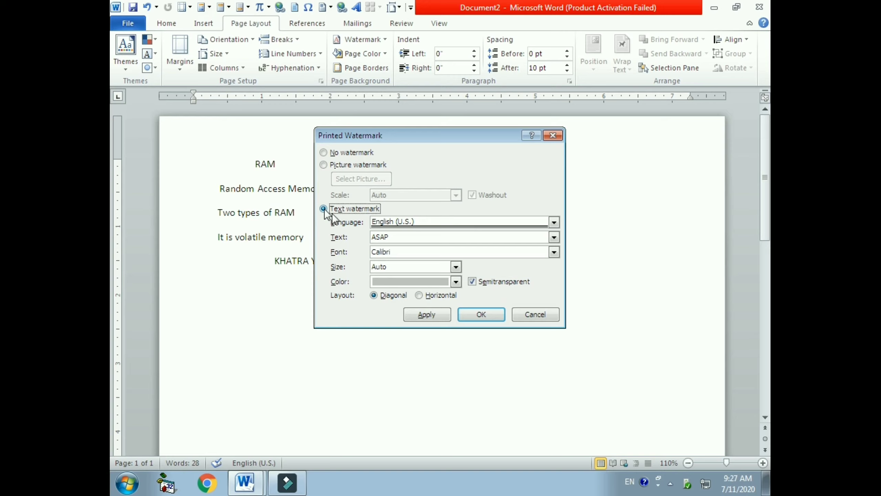
click(397, 240)
key(BackSpace)
key(BackSpace)
key(BackSpace)
key(BackSpace)
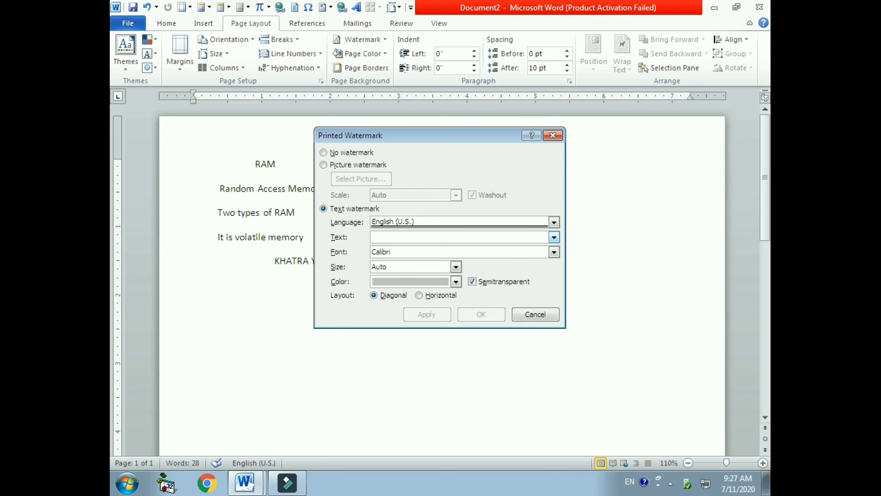
text(KH)
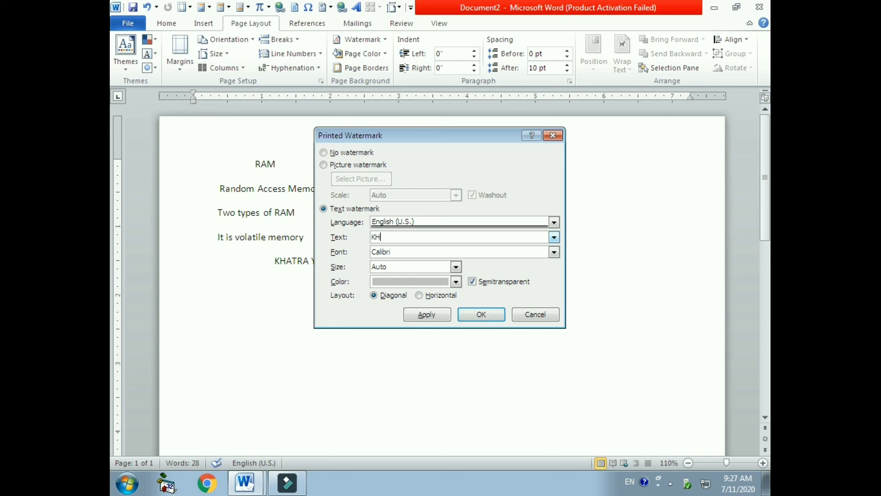
text(ATRA YOUTH COMPUTER)
Step: Set the watermark colour to Red, apply it, and close the watermark dialog
click(455, 281)
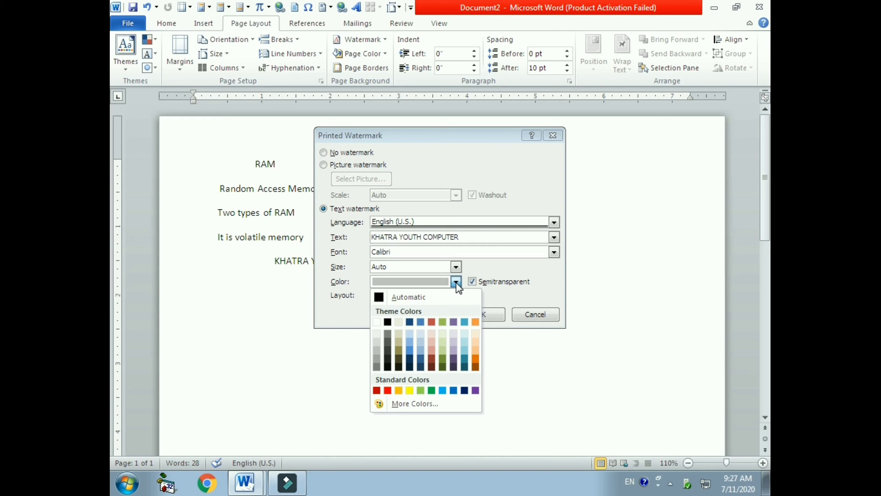
click(387, 389)
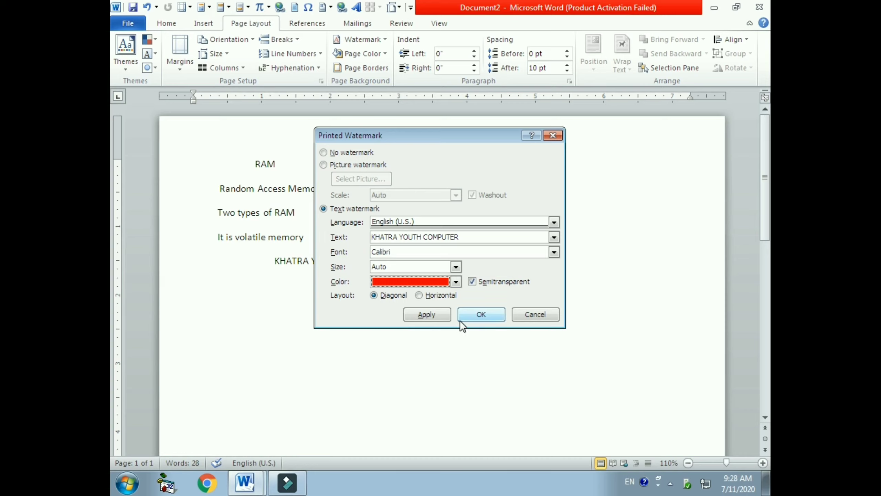
click(427, 315)
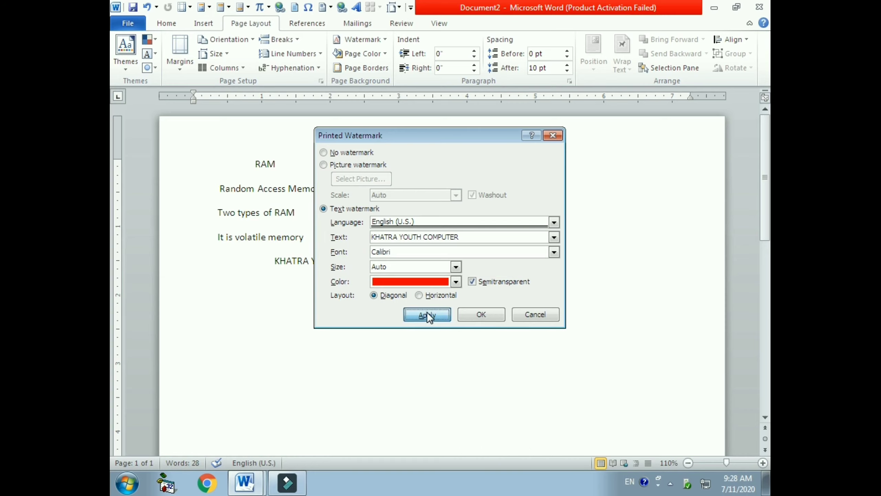
click(536, 314)
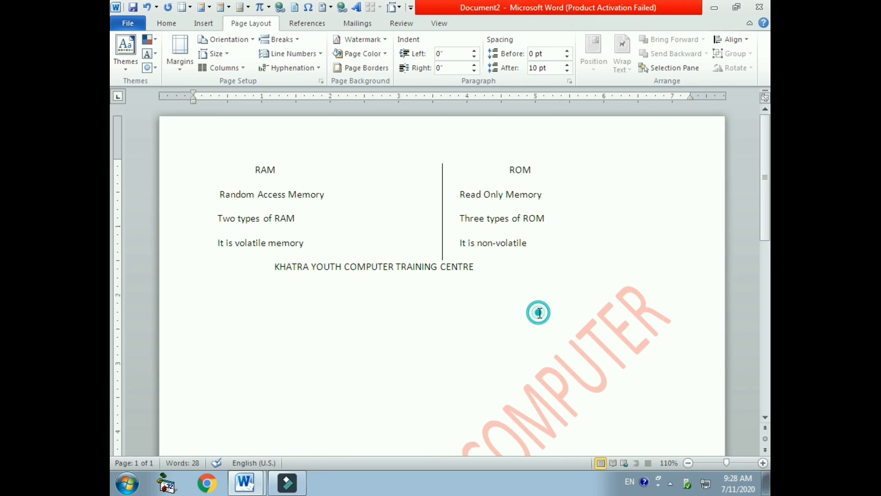
Step: Scroll over the page to examine the diagonal watermark
scroll(467, 260, down, 5)
scroll(343, 365, down, 1)
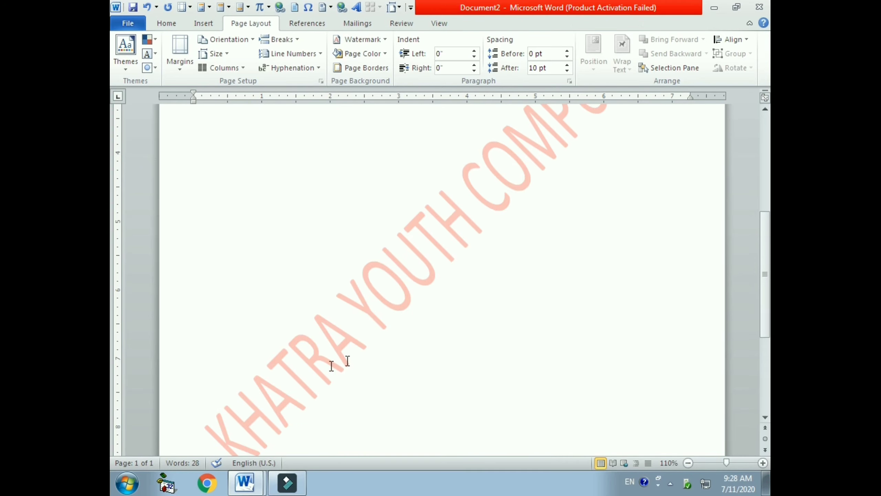
scroll(451, 300, up, 2)
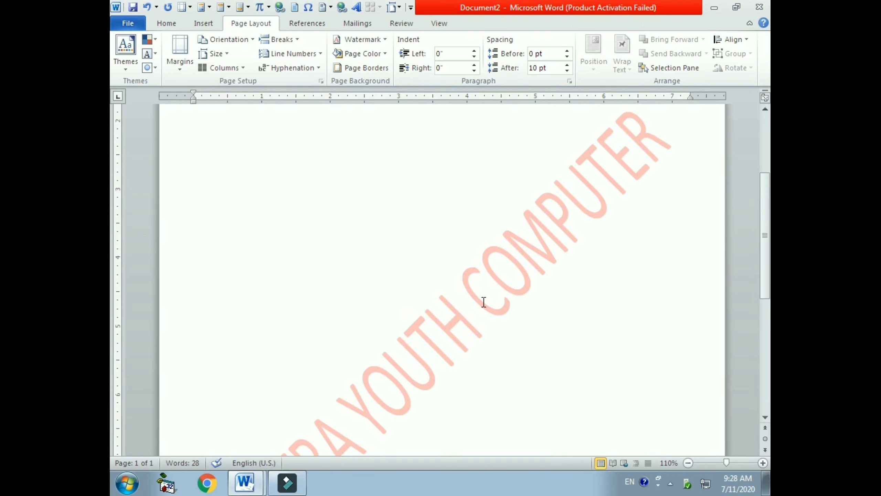
scroll(483, 302, down, 3)
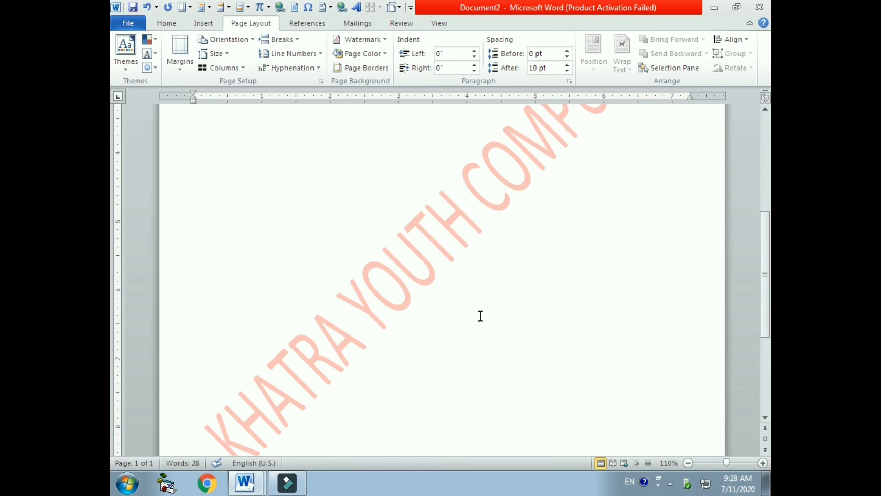
scroll(479, 318, up, 8)
scroll(479, 326, down, 7)
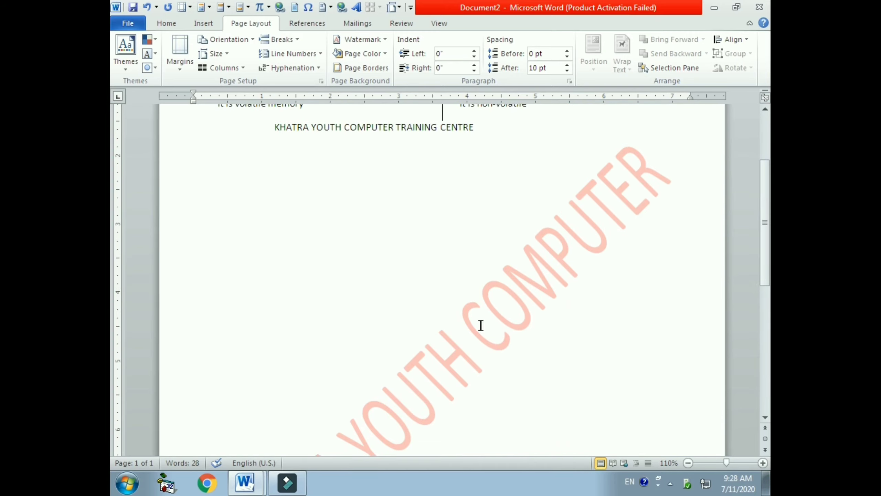
scroll(511, 319, up, 7)
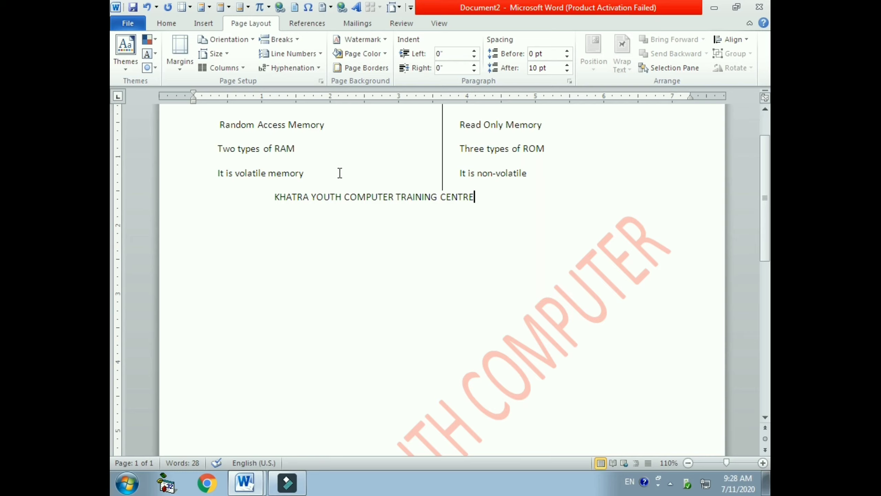
Step: Set the page colour to Light Green
click(384, 55)
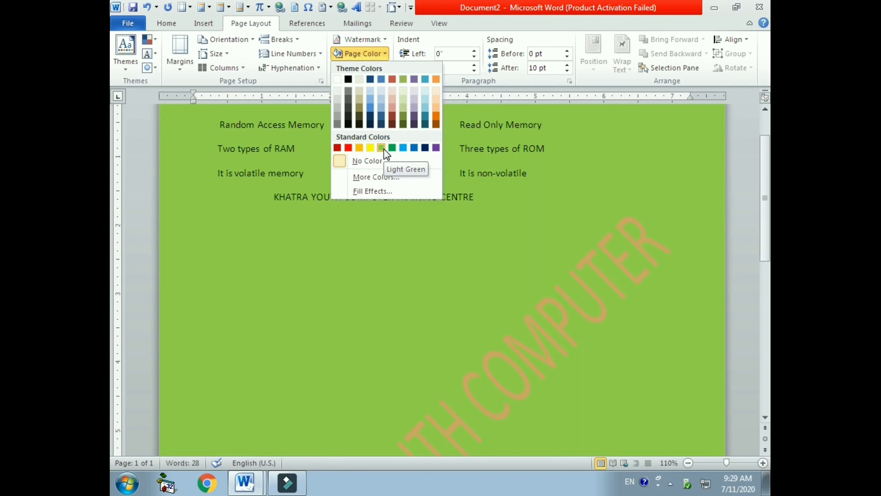
click(384, 150)
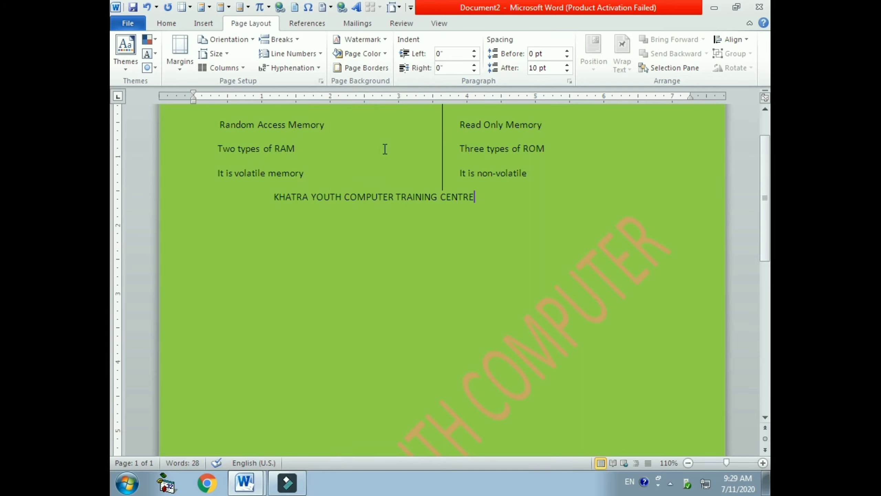
Step: Open the additional page colours dialog, view its Standard and Custom tabs, and confirm it
click(378, 54)
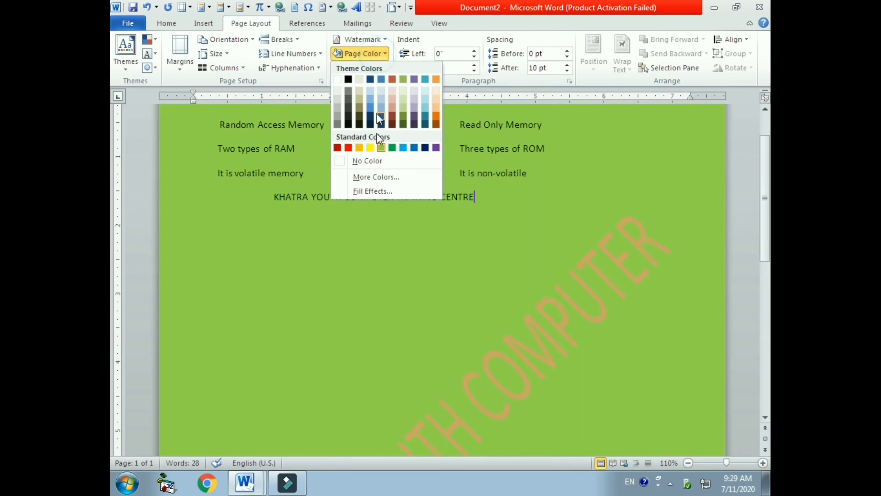
click(376, 178)
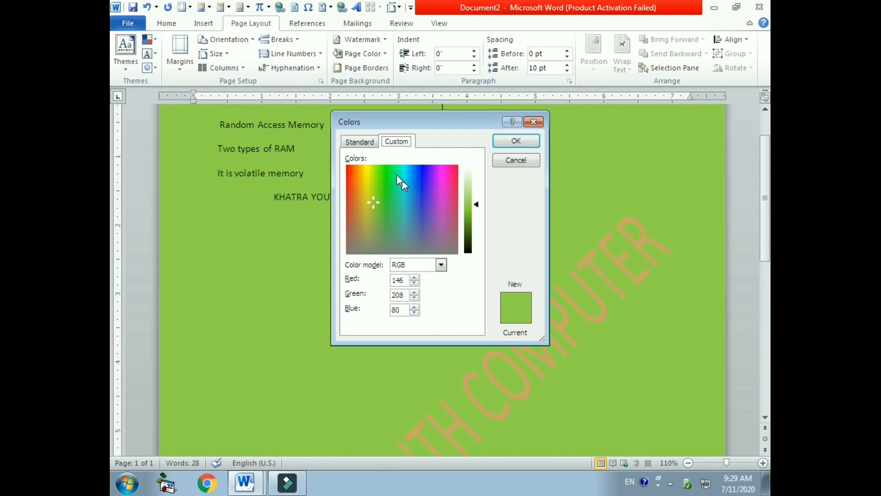
click(362, 142)
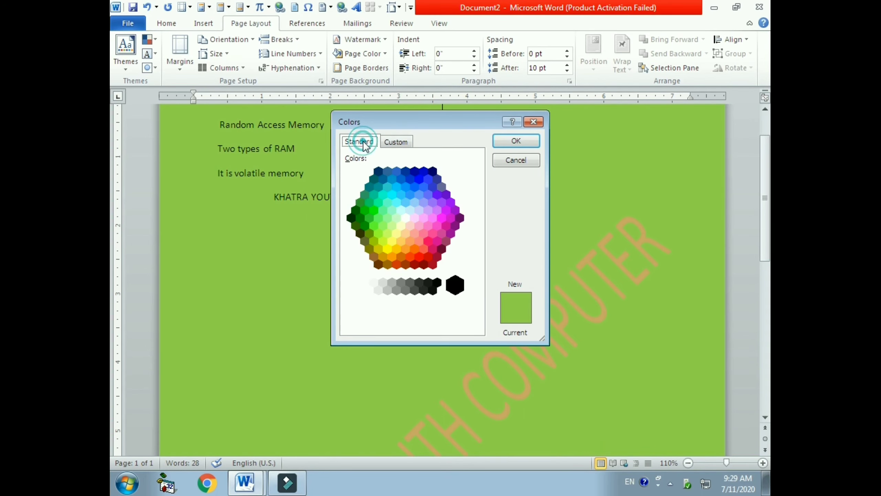
click(388, 143)
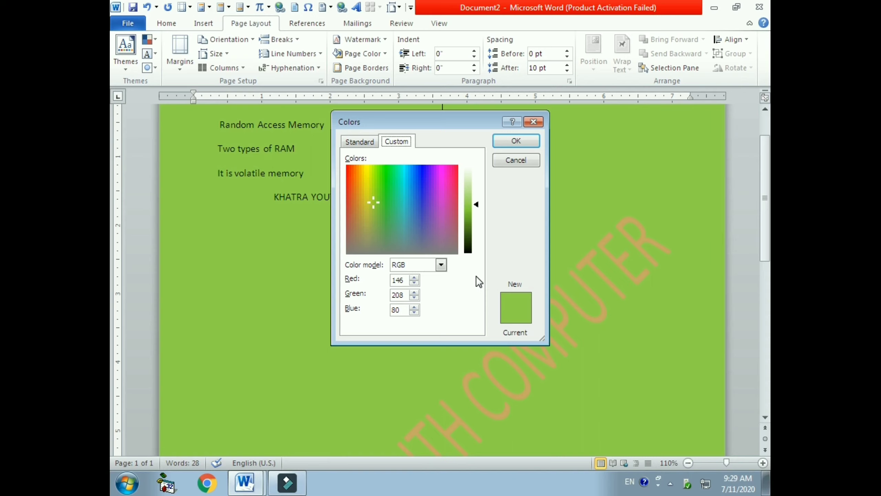
click(515, 142)
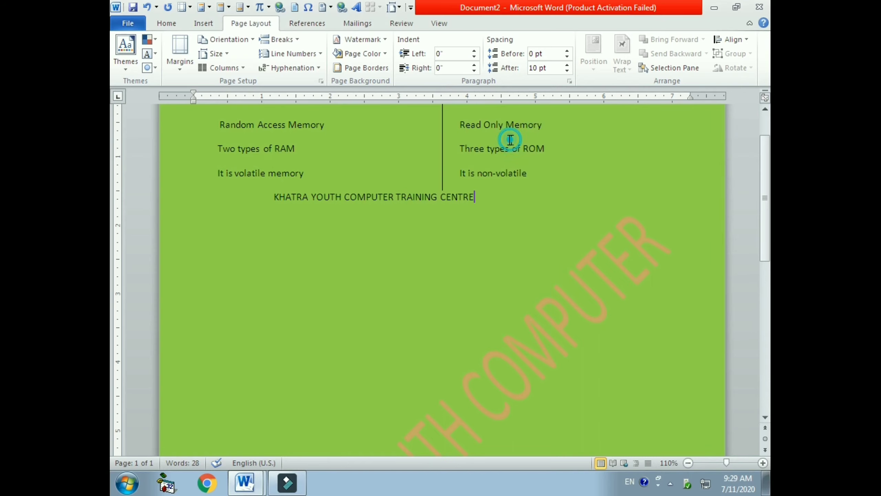
Step: Fill the page with a two-colour horizontal gradient using Light Green and Red
click(369, 53)
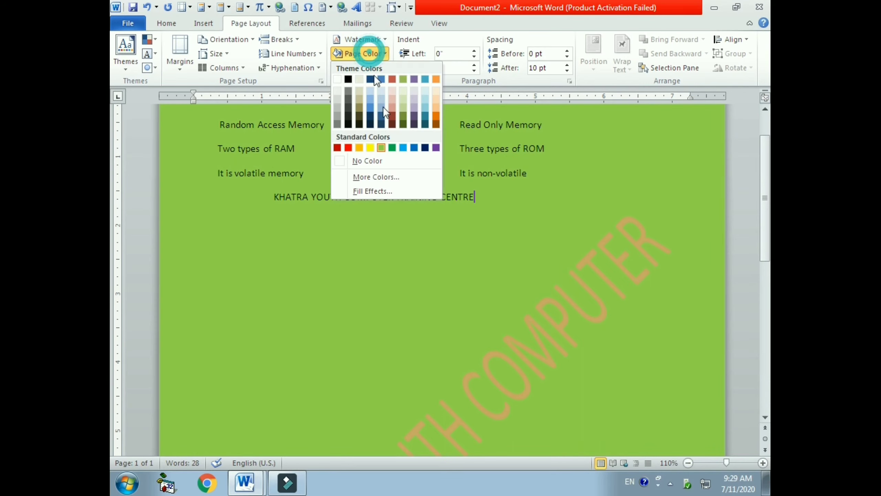
click(376, 191)
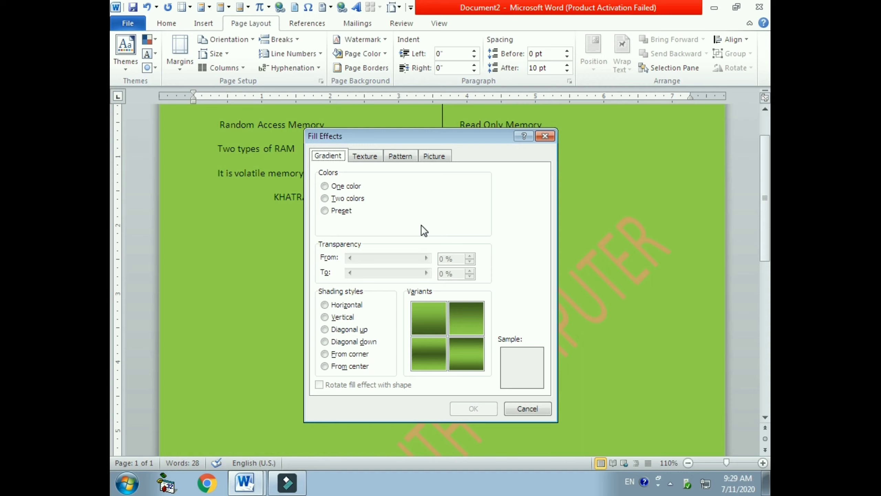
click(325, 198)
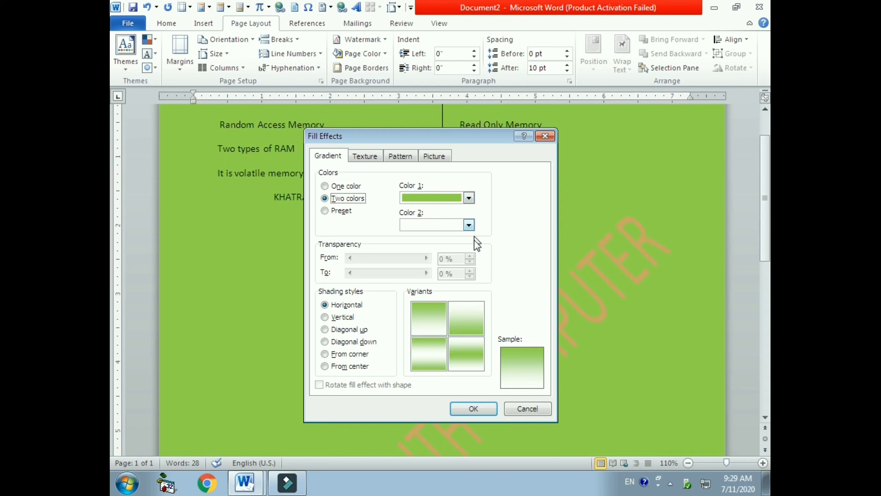
click(469, 224)
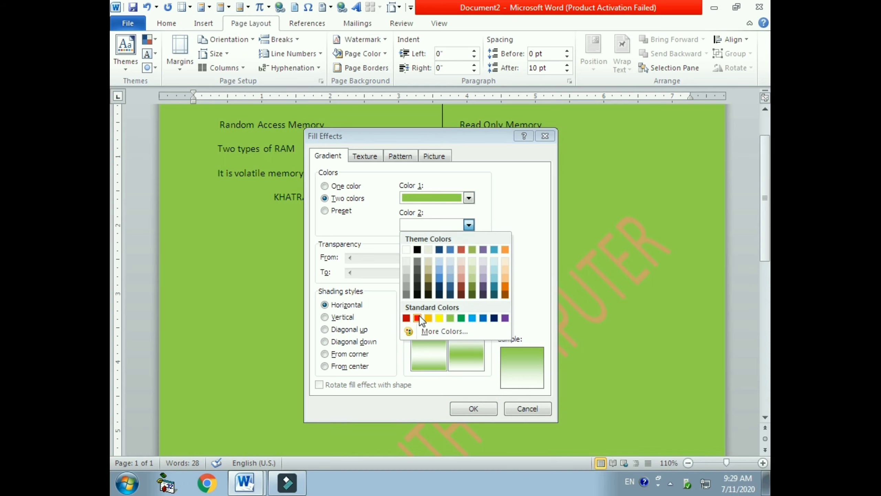
click(419, 317)
click(474, 409)
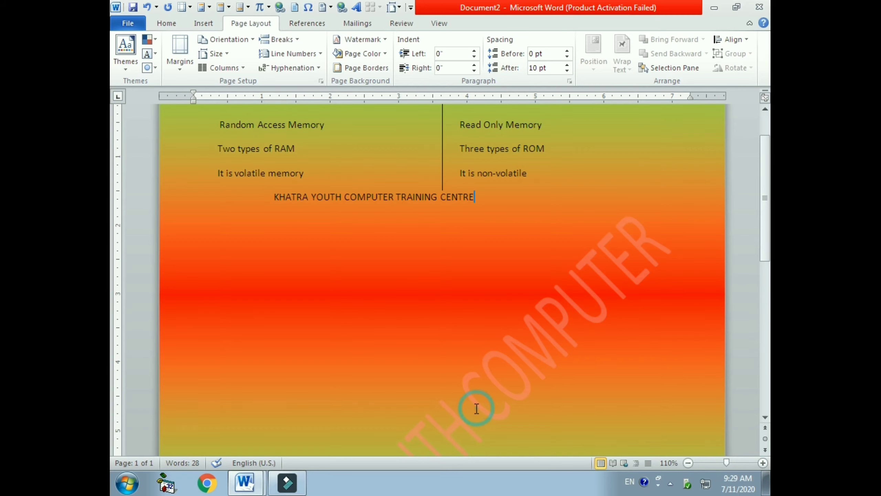